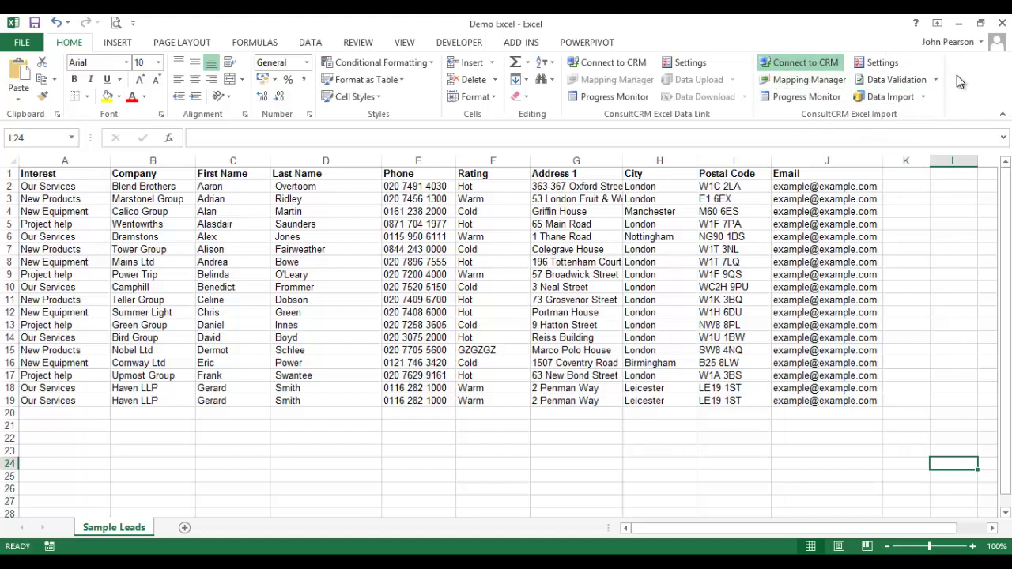
Step: Create a CRM import mapping named Leads with Lead (lead) as its target entity
left_click(877, 63)
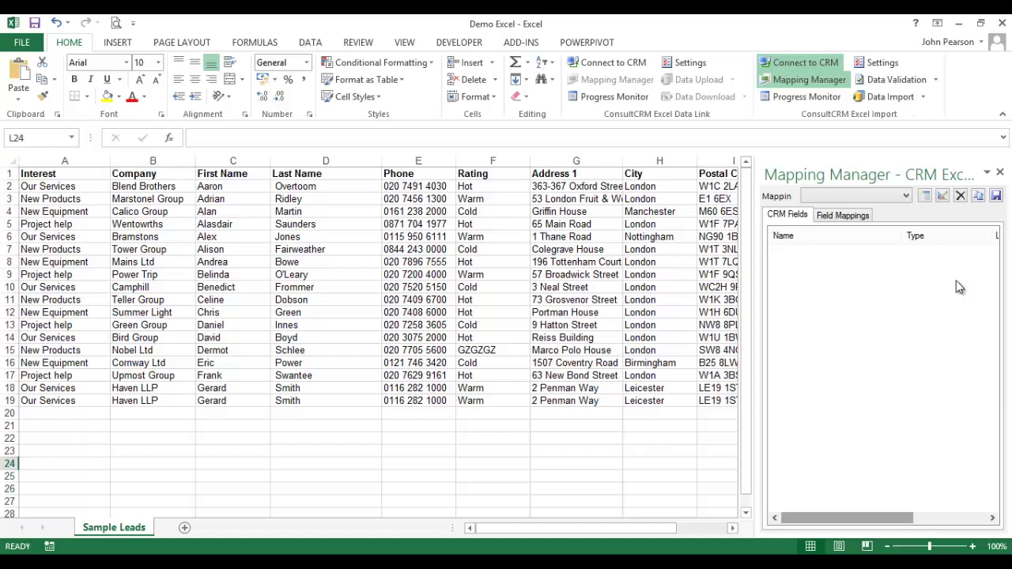
left_click(926, 198)
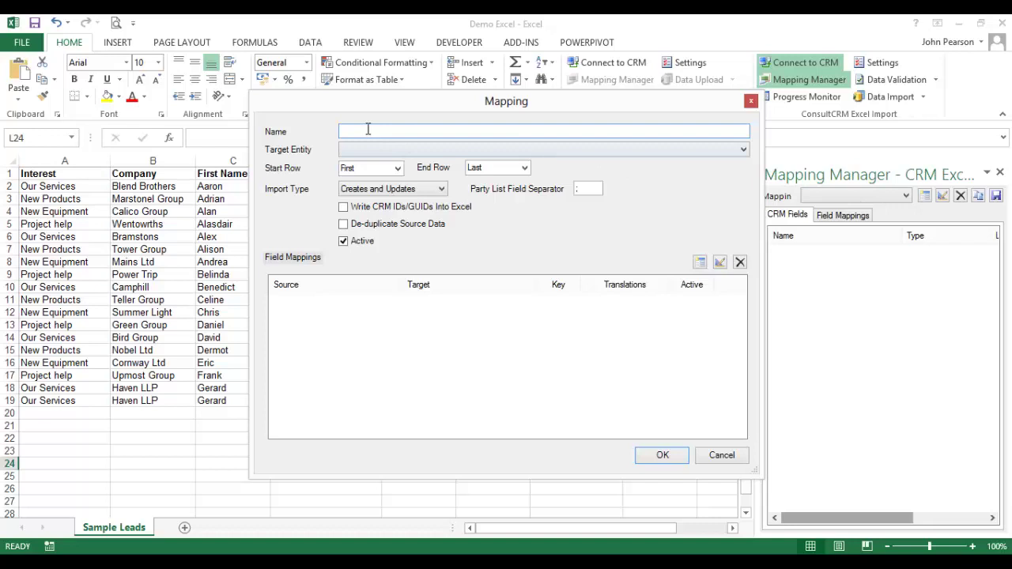
type("Leads")
left_click(360, 151)
type("lead")
key("Return")
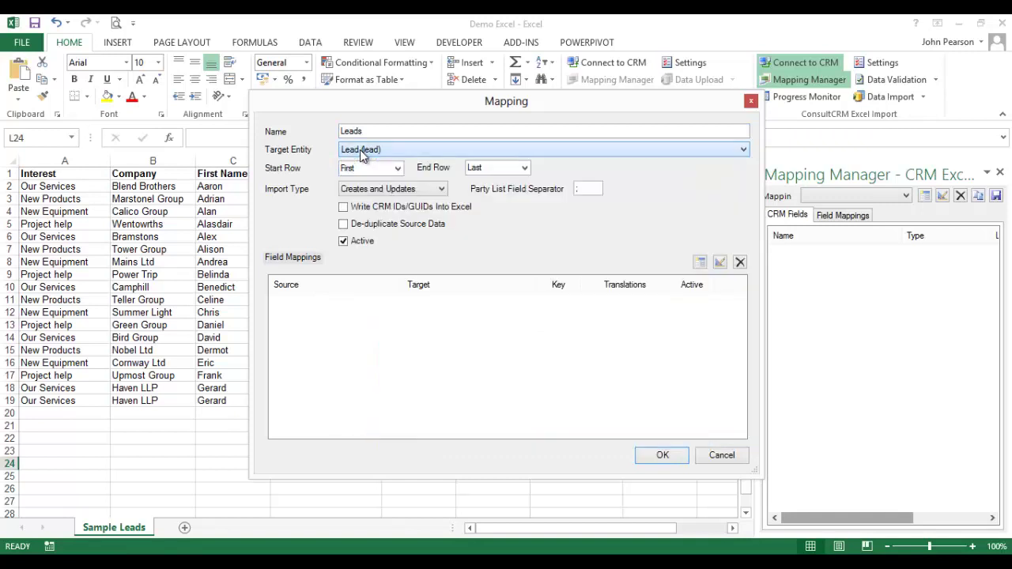
Step: Set the Leads mapping's start row to 2, enable de-duplication of source data, and save the mapping definition
left_click(366, 168)
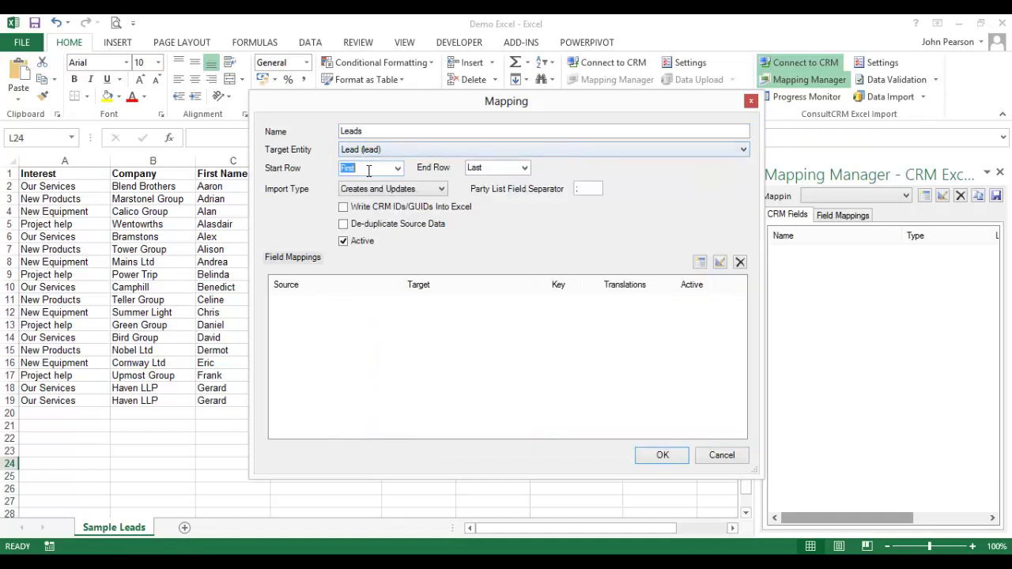
type("2")
left_click(345, 226)
left_click(658, 462)
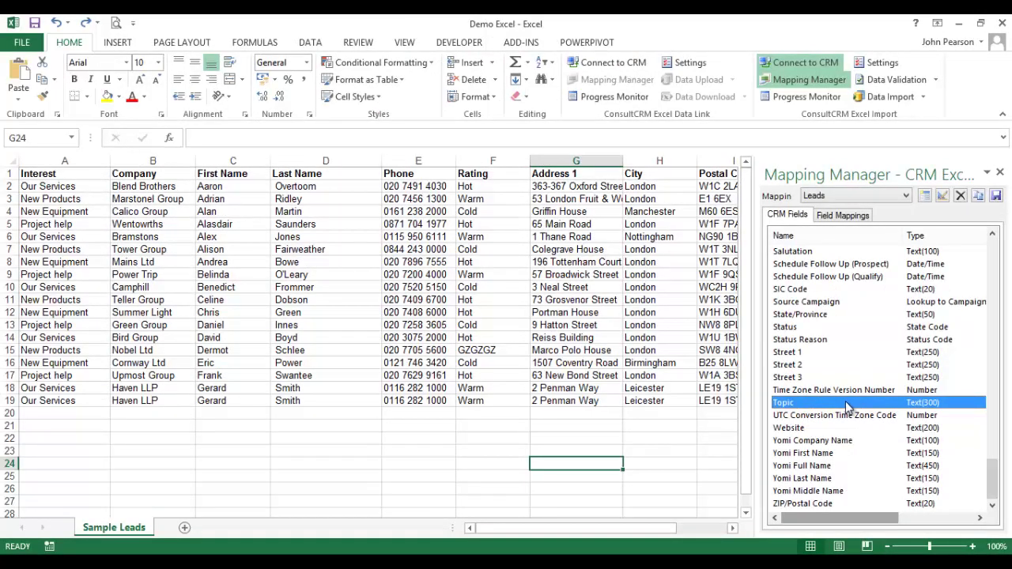
Step: Map the CRM Topic field to the Interest column and the Company Name field to the Company column
left_click_drag(847, 402, 61, 175)
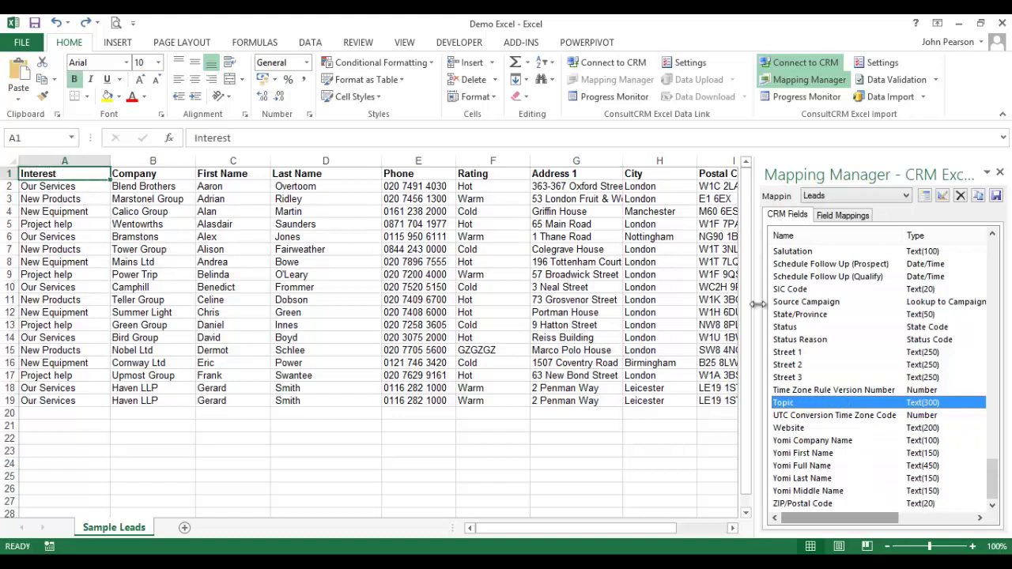
left_click(808, 326)
key("c")
key("o")
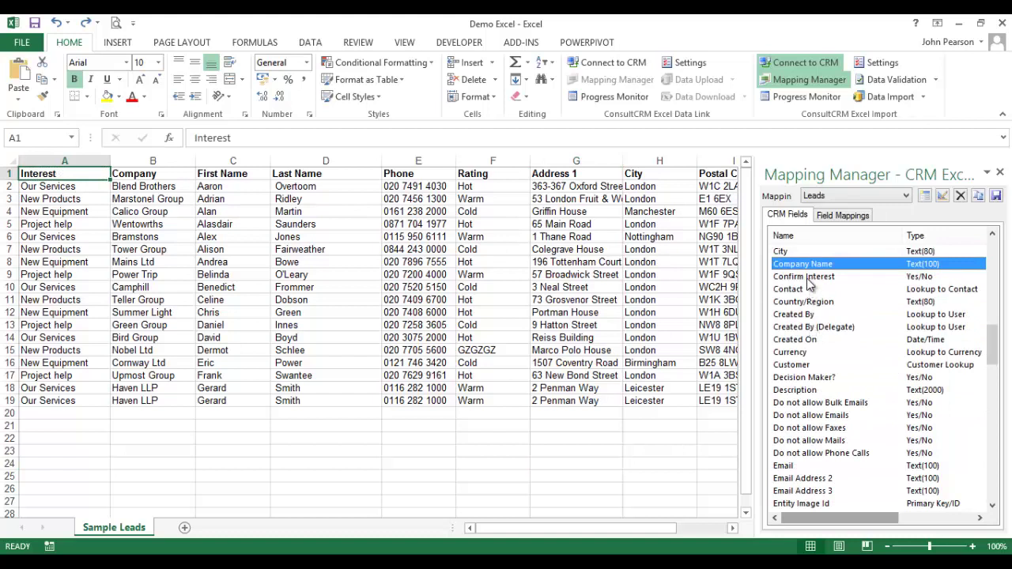
left_click_drag(806, 269, 158, 179)
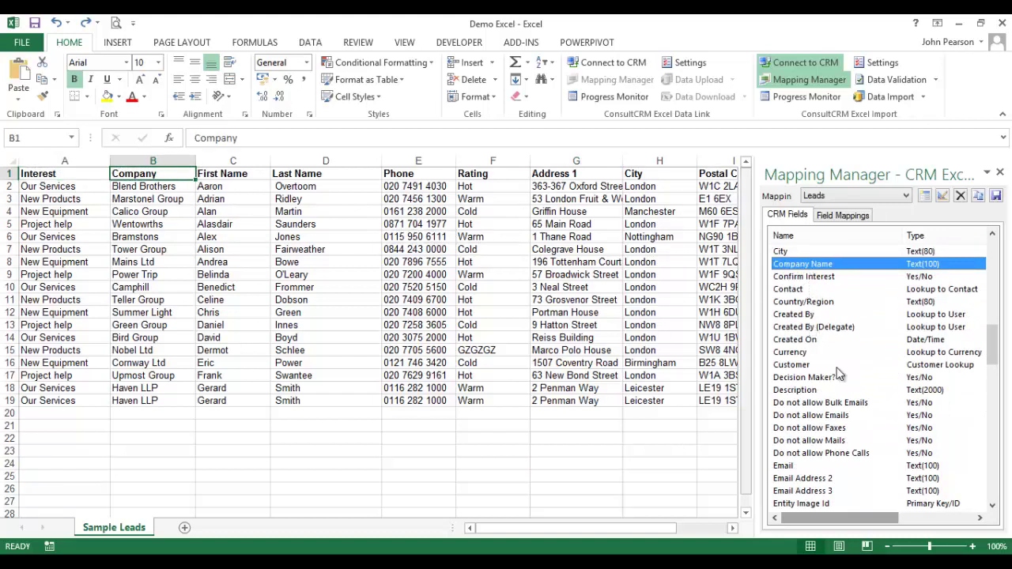
Step: Map the CRM First Name and Last Name fields to the matching worksheet columns C and D
left_click(785, 353)
key("f")
key("i")
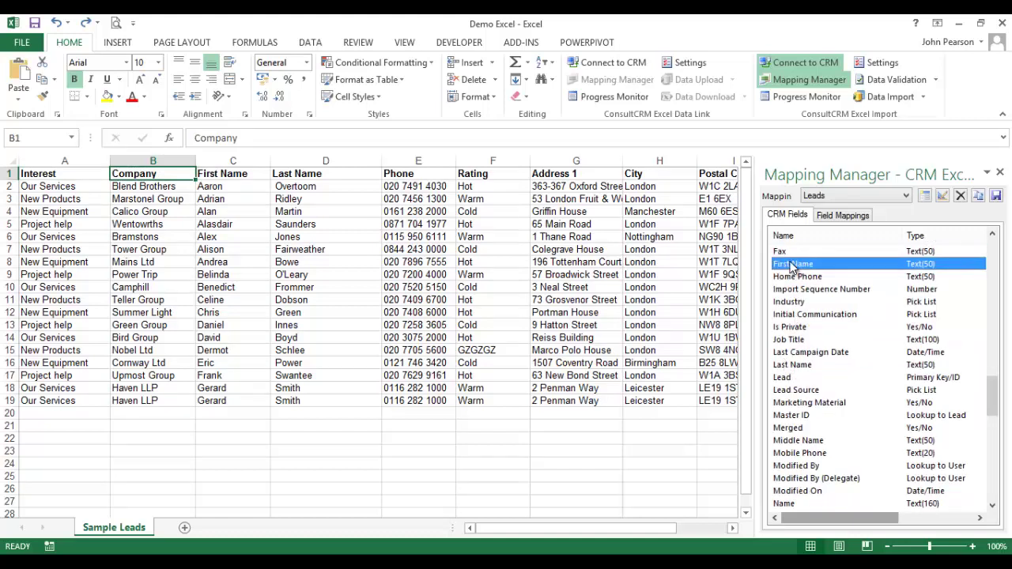
left_click_drag(795, 266, 238, 176)
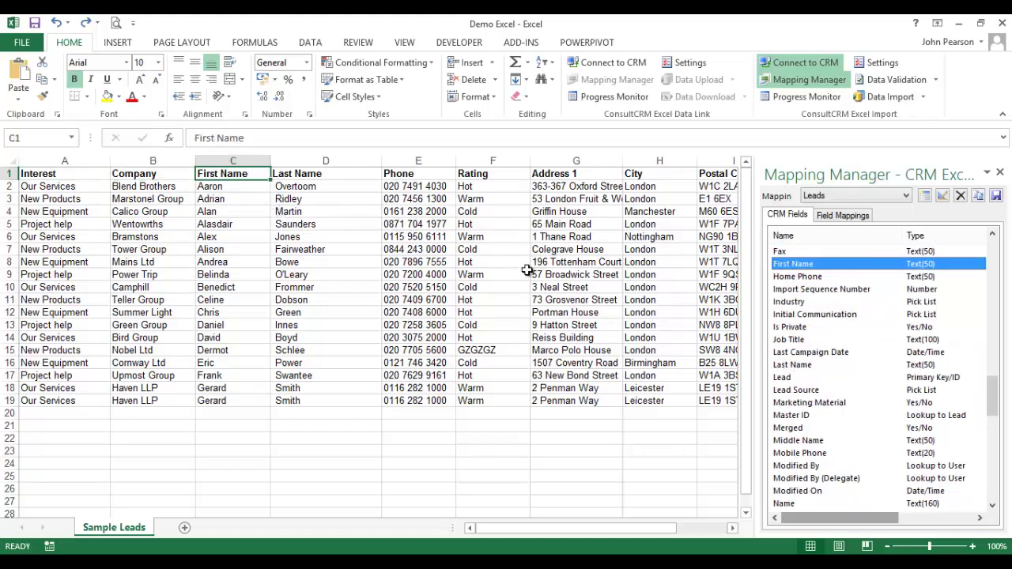
left_click(806, 354)
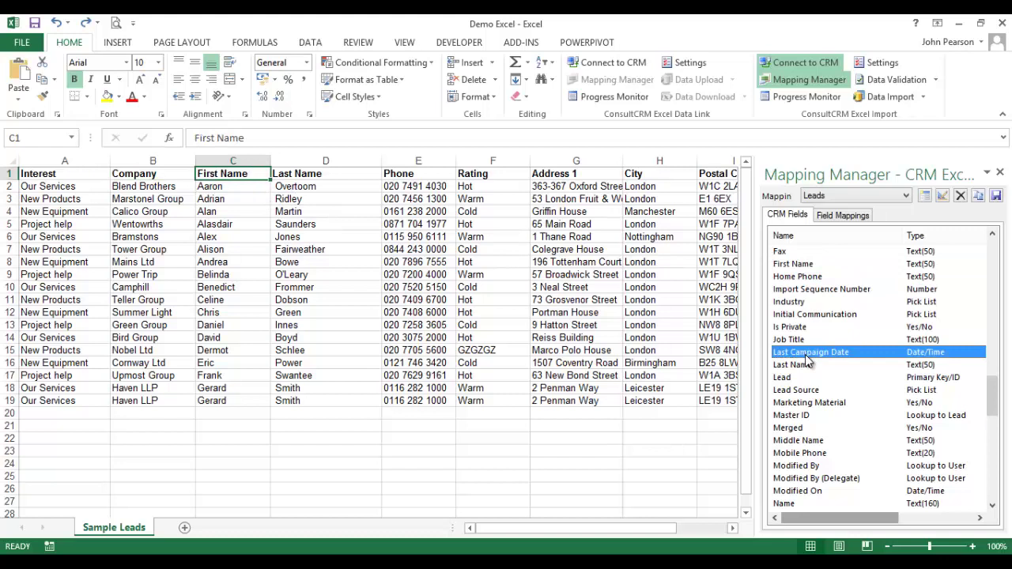
key("Down")
key("Down")
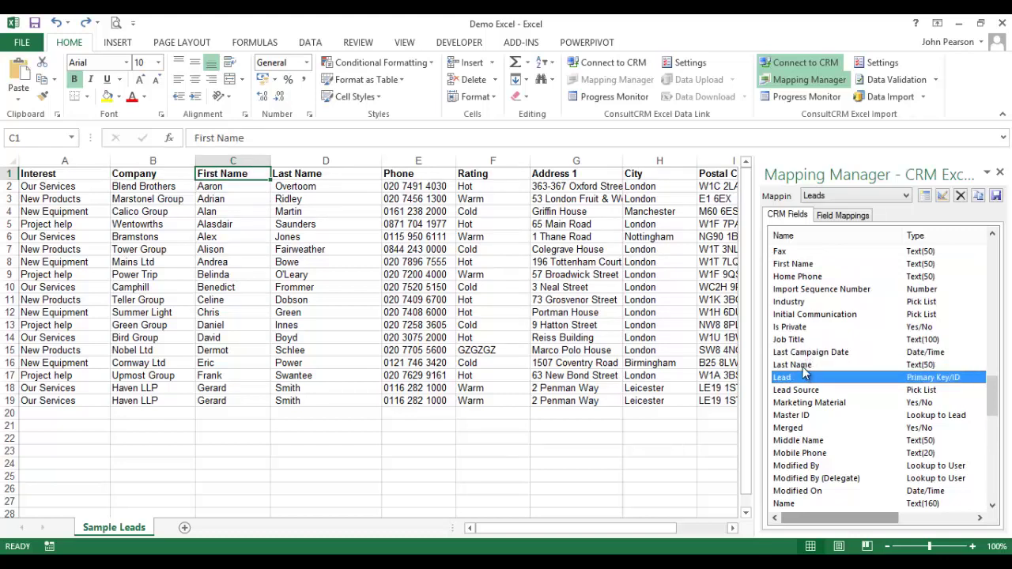
left_click_drag(805, 365, 300, 178)
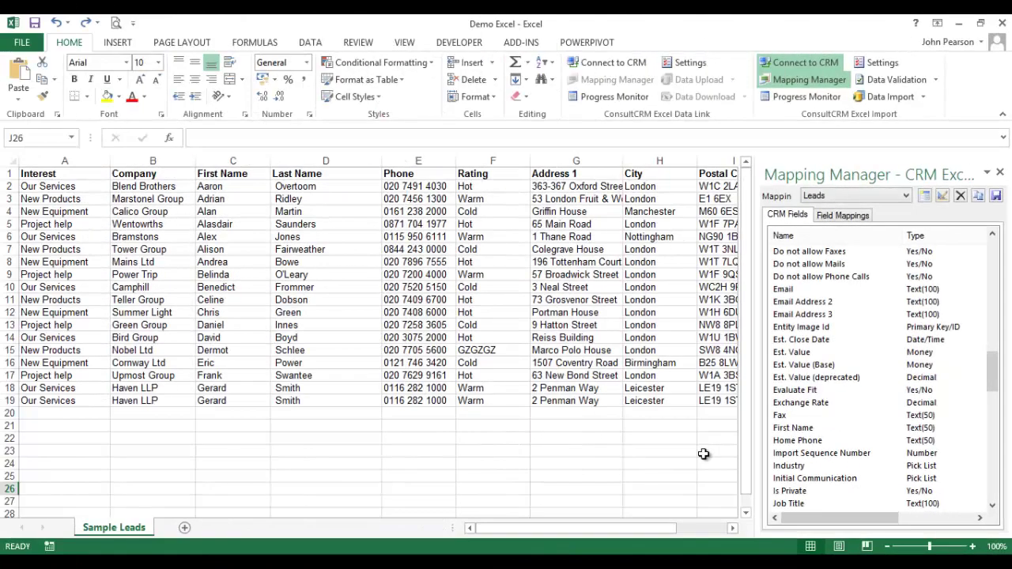
Step: Mark the column B Company Name field mapping as both a key field and a key field for distinct rows
left_click(845, 215)
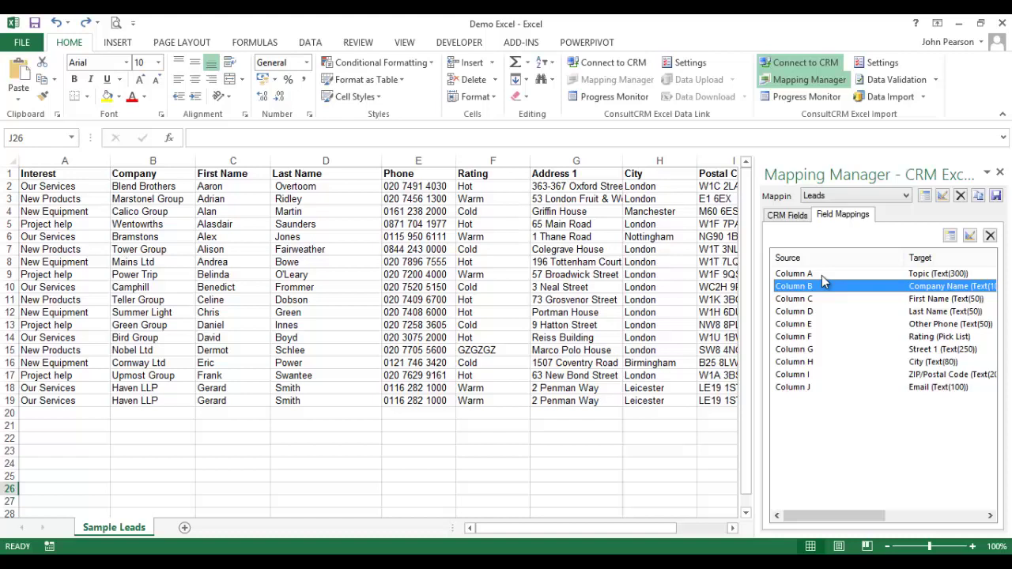
double_click(908, 288)
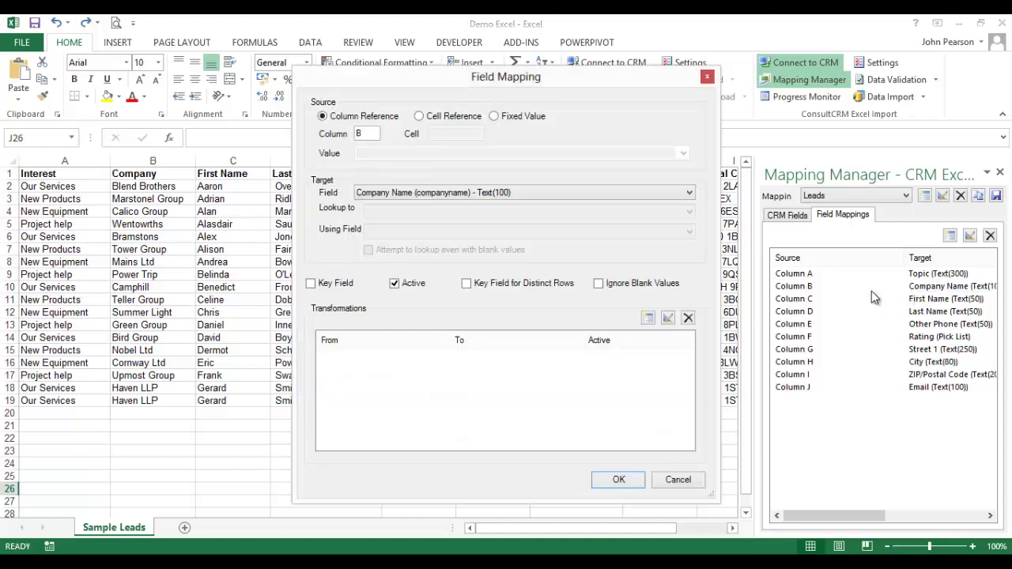
left_click(469, 286)
left_click(311, 285)
left_click(618, 480)
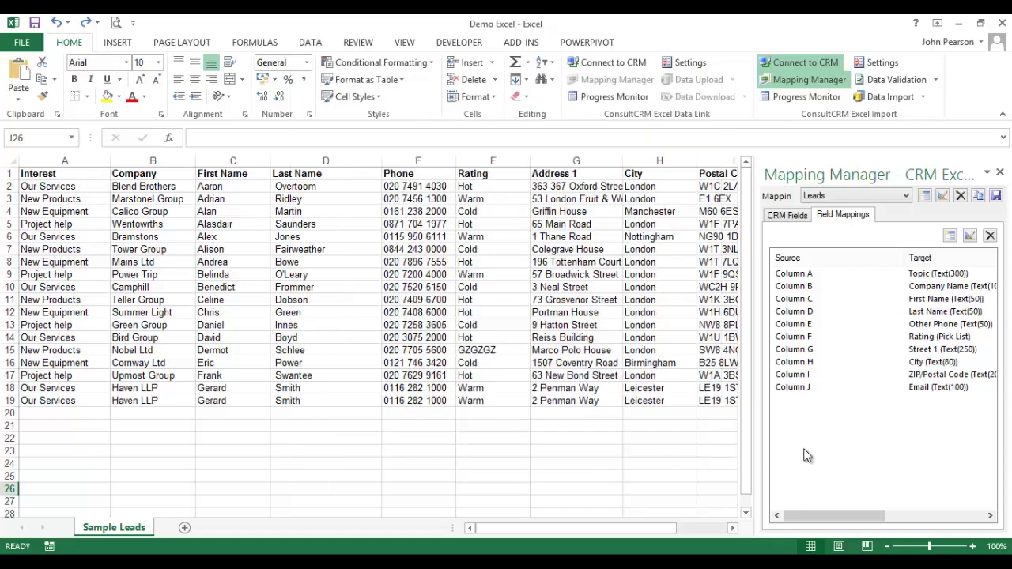
left_click(928, 339)
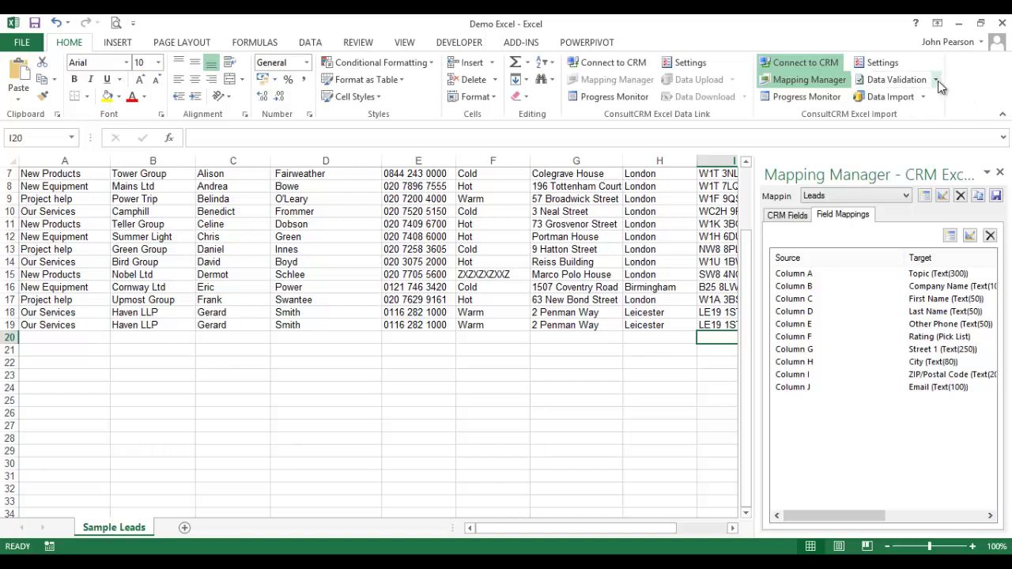
Step: Validate the data with the Leads mapping from row 2 to the last row, clearing the Progress Monitor first
left_click(937, 81)
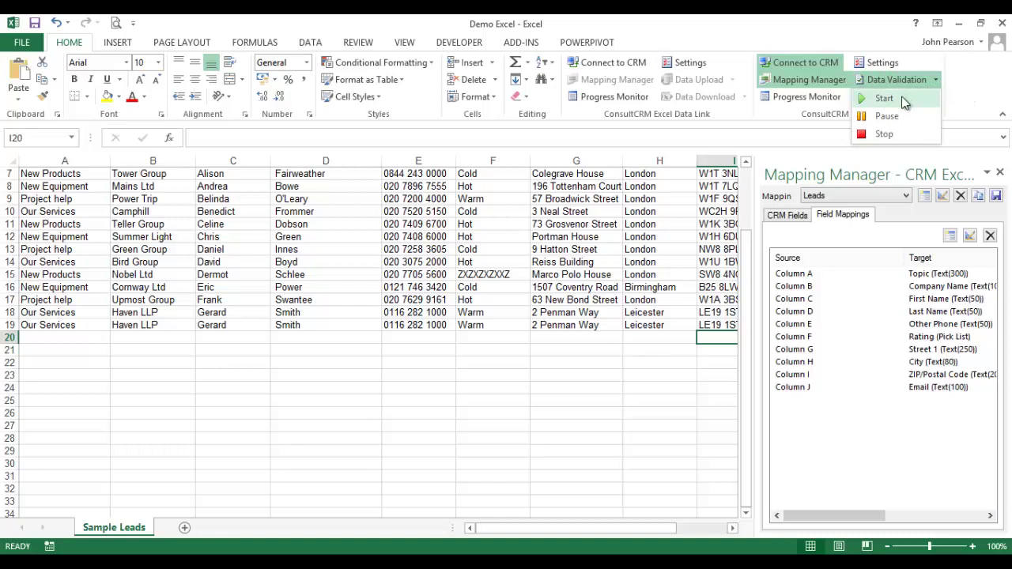
left_click(905, 100)
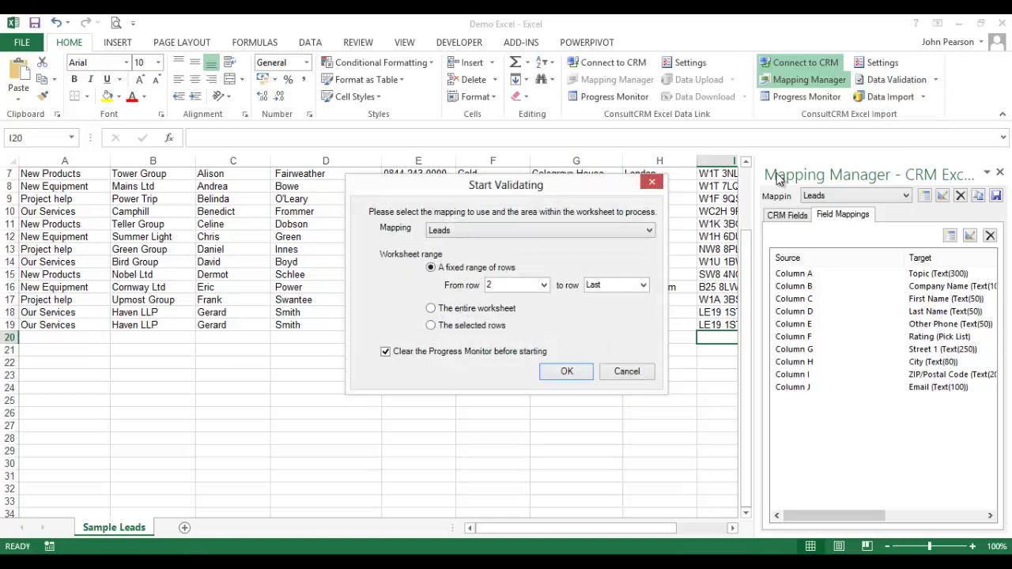
left_click(567, 372)
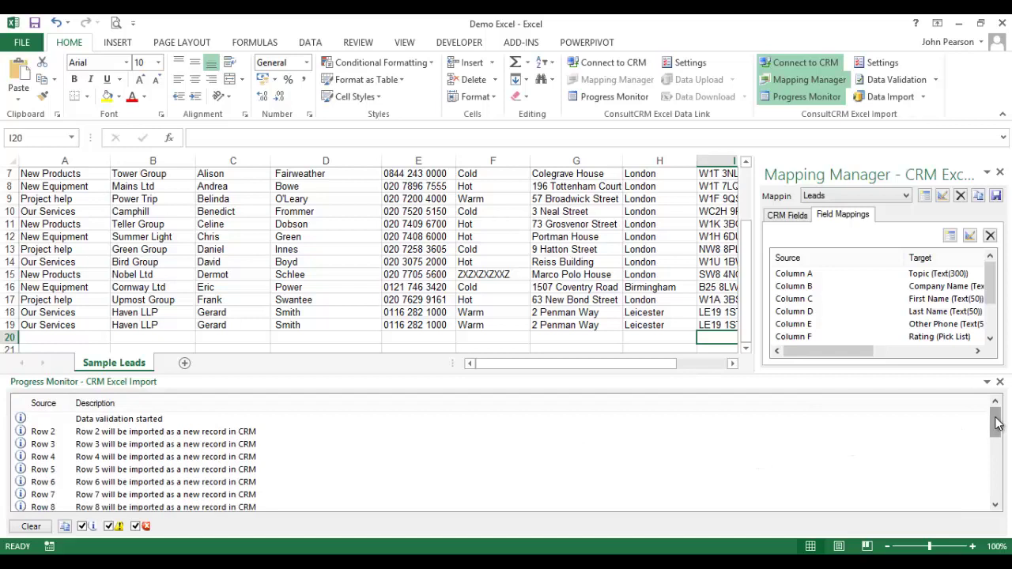
Step: Find the invalid rating value in the validation messages and replace the content of cell F15 with hot
left_click_drag(995, 424, 999, 469)
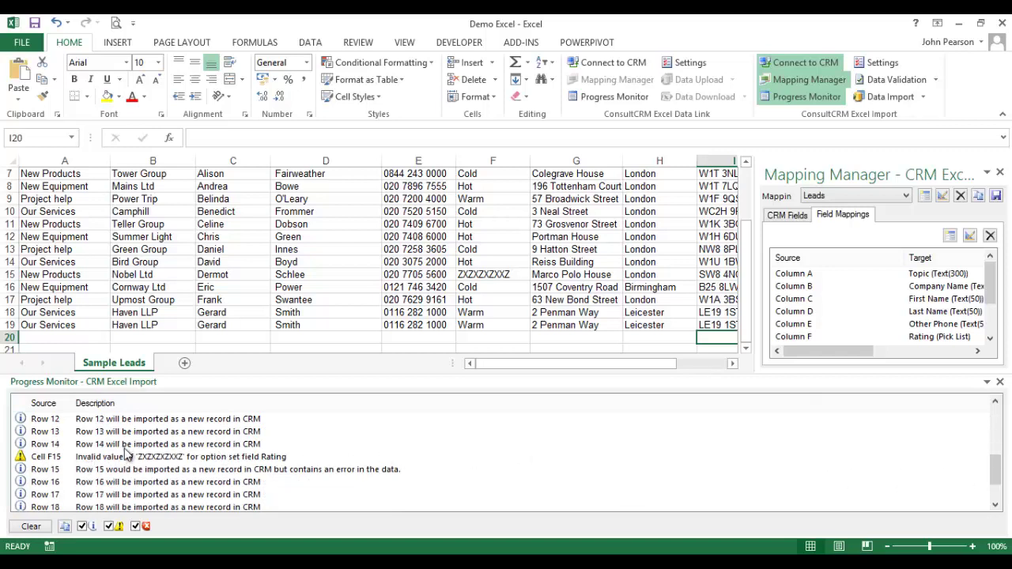
left_click(498, 276)
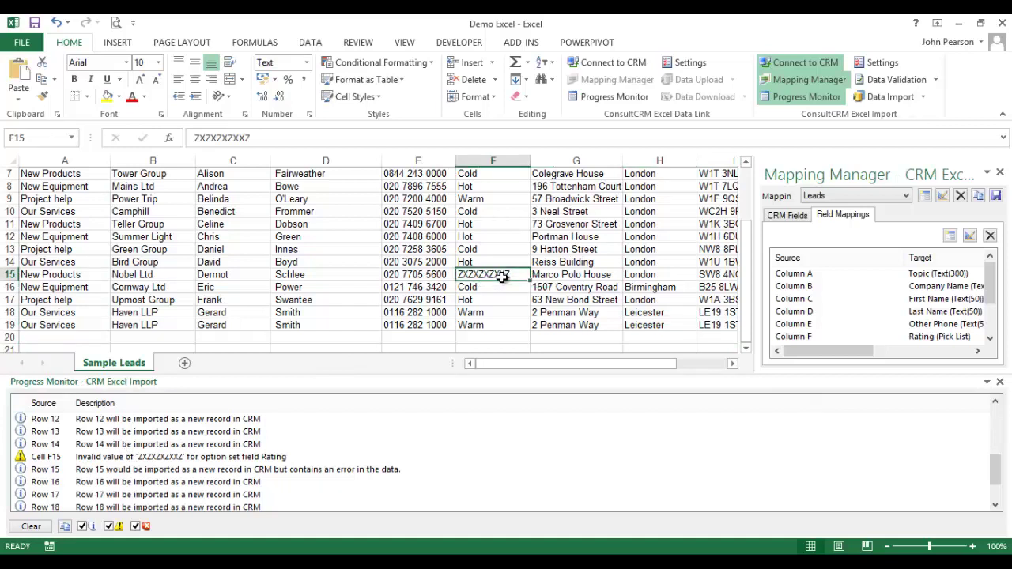
type("hot")
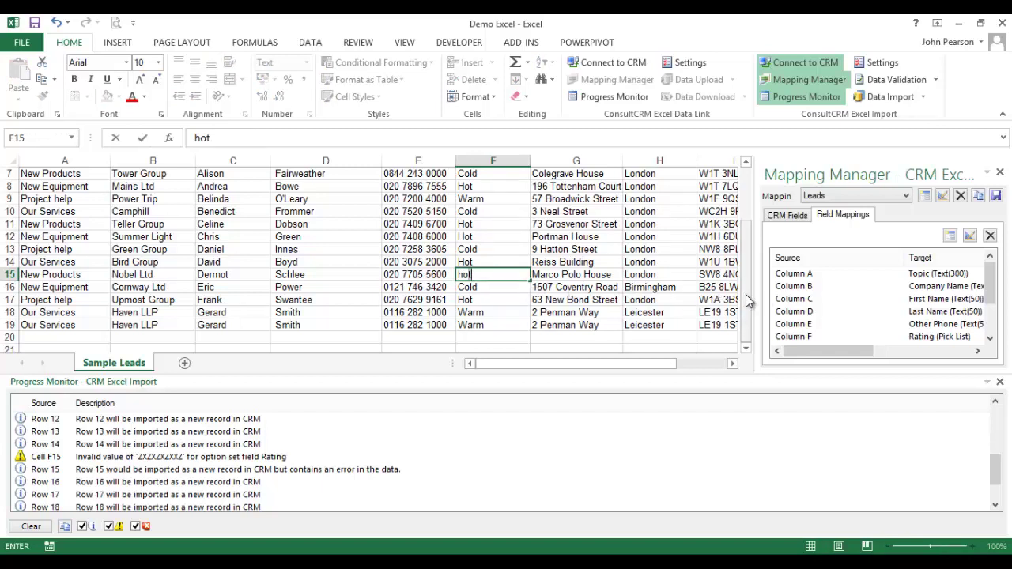
left_click(709, 340)
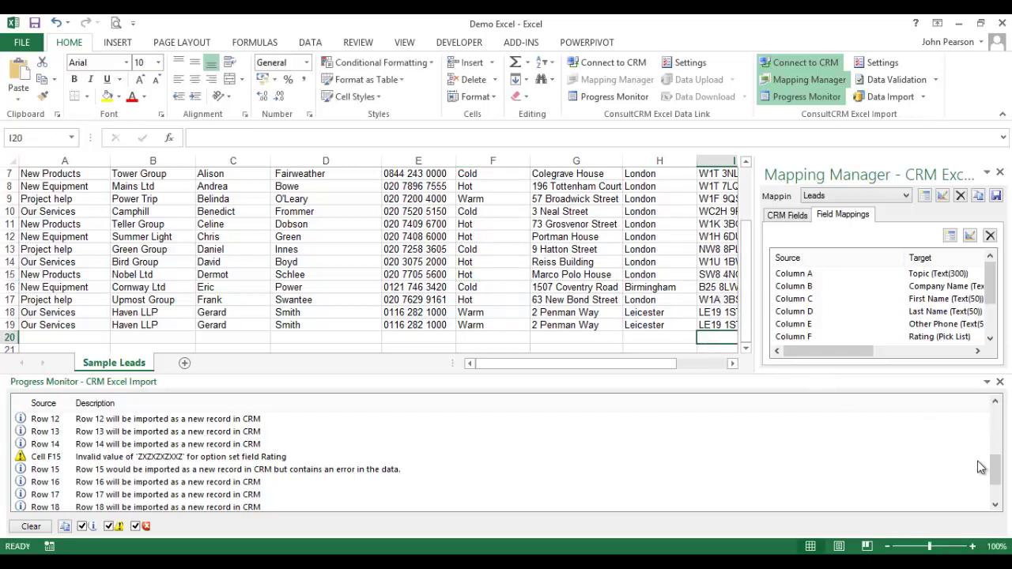
Step: Compare rows 18 and 19 against the duplicate message and delete the duplicate row 19
left_click_drag(997, 475, 996, 487)
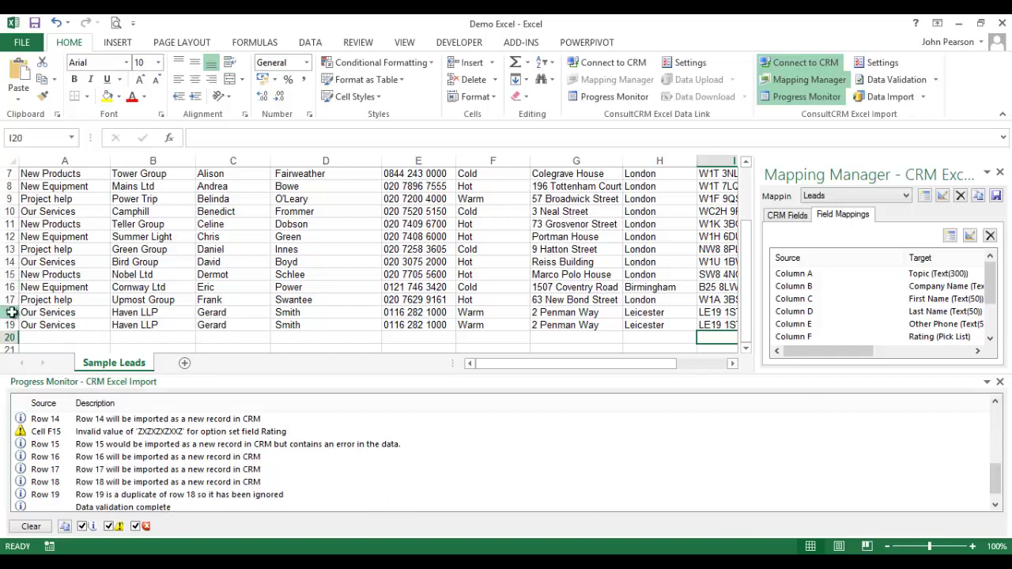
left_click_drag(9, 313, 11, 324)
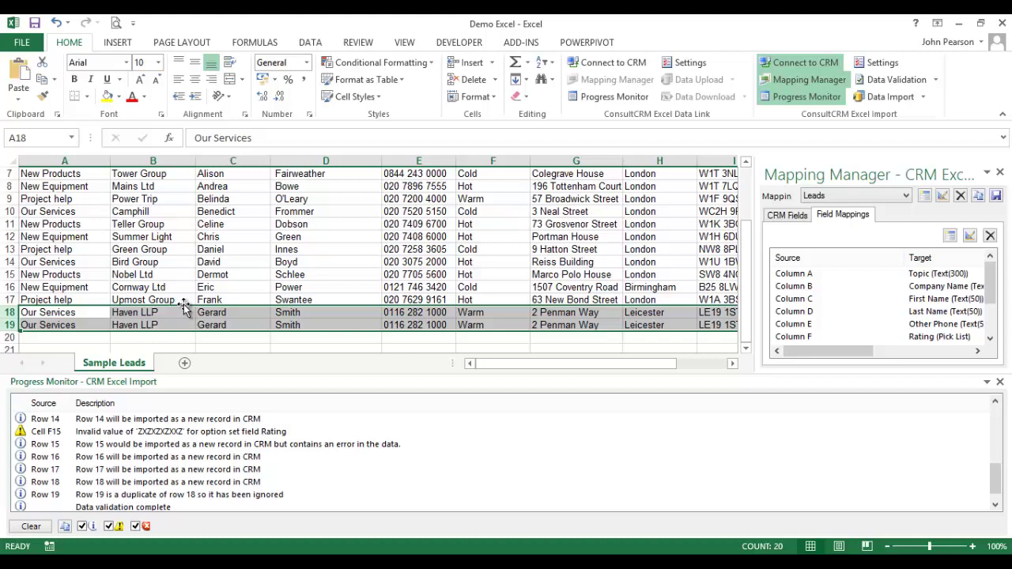
left_click(10, 325)
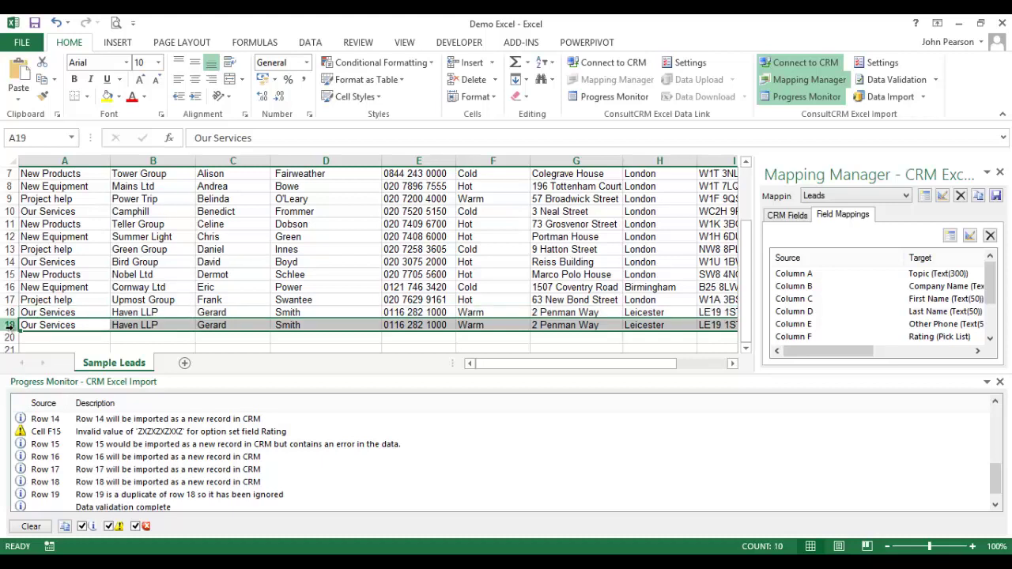
right_click(10, 325)
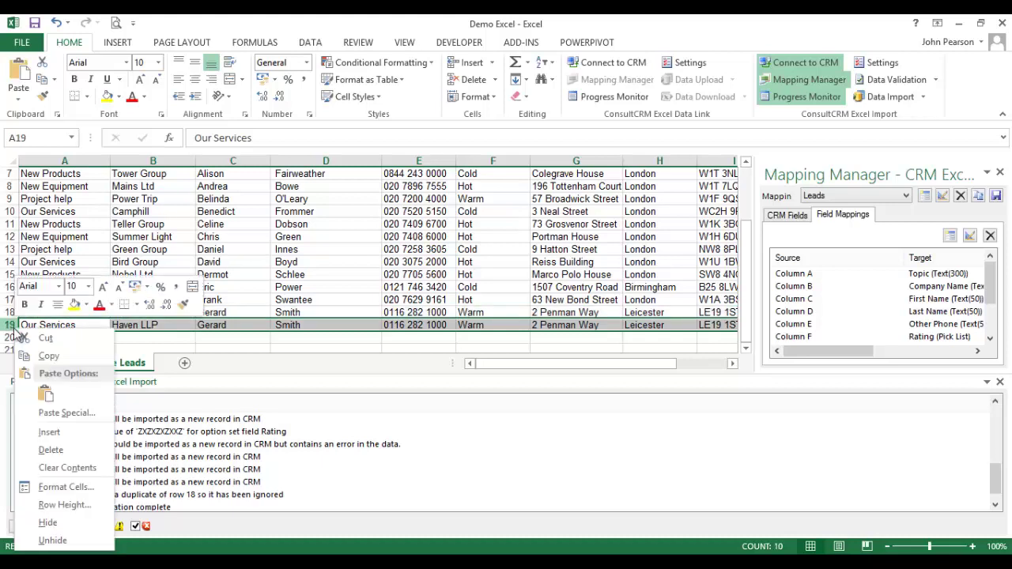
left_click(51, 449)
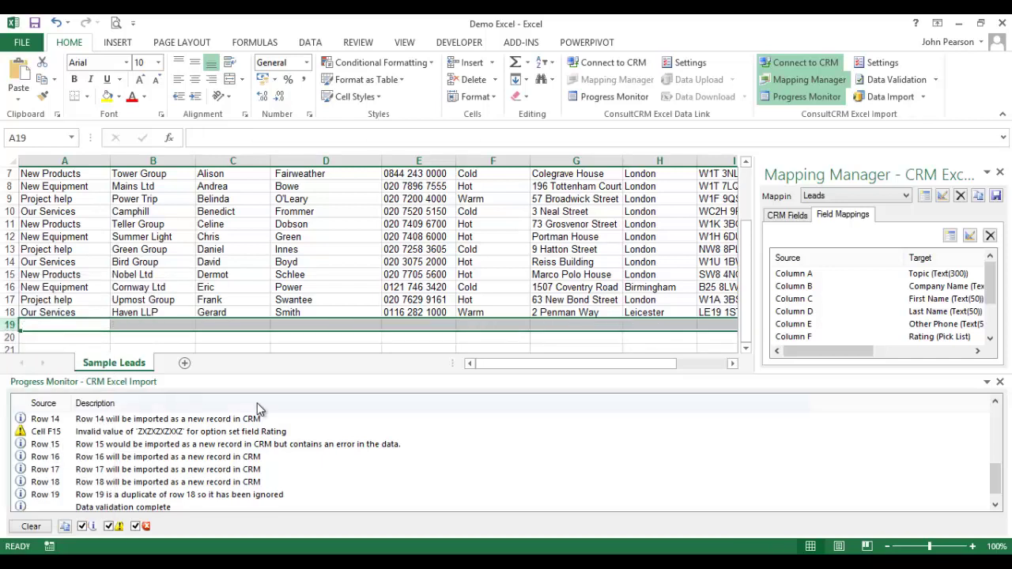
left_click(500, 445)
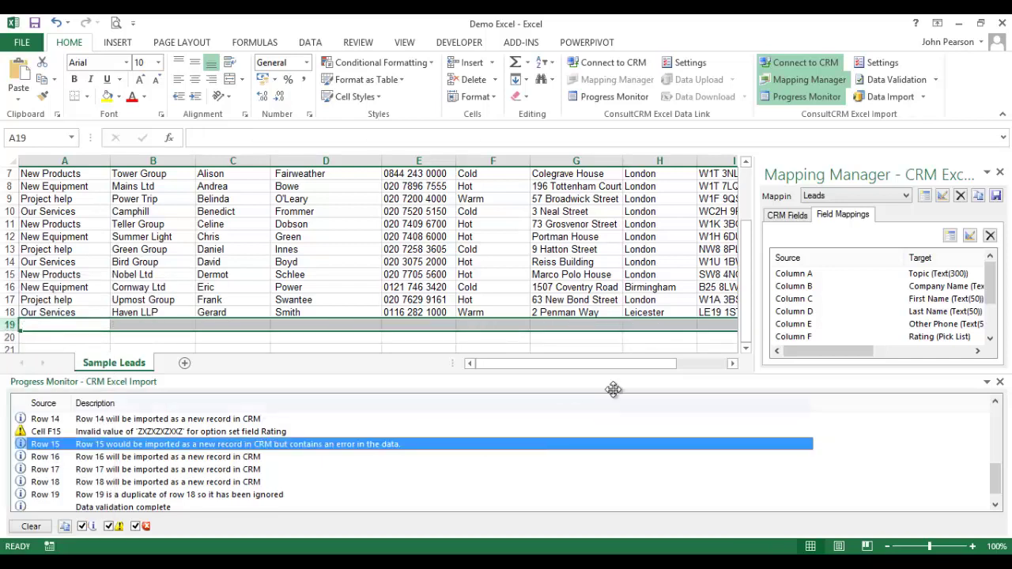
Step: Rerun the data validation with the Leads mapping from row 2 to the last row and review its messages
left_click(938, 83)
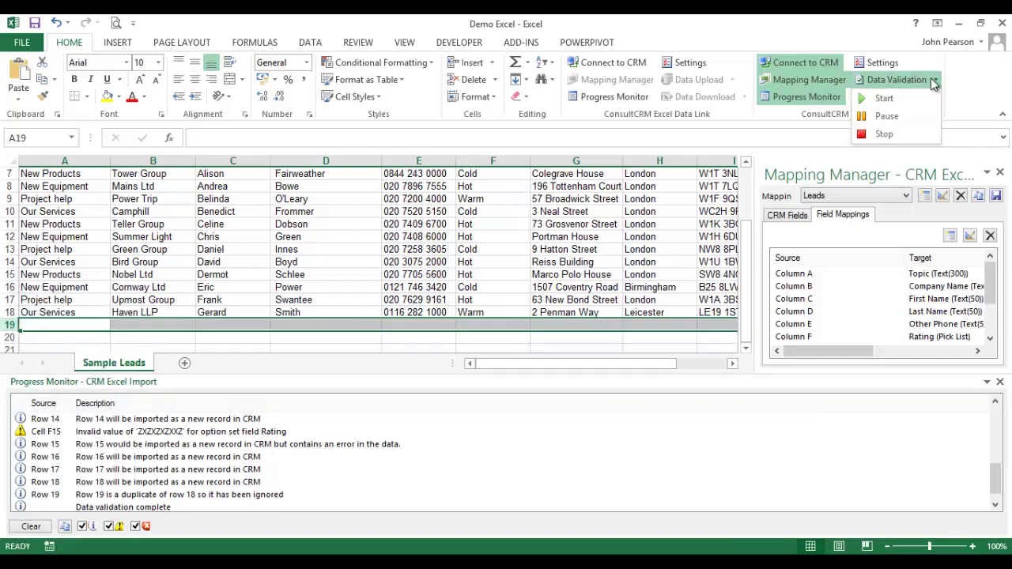
left_click(882, 97)
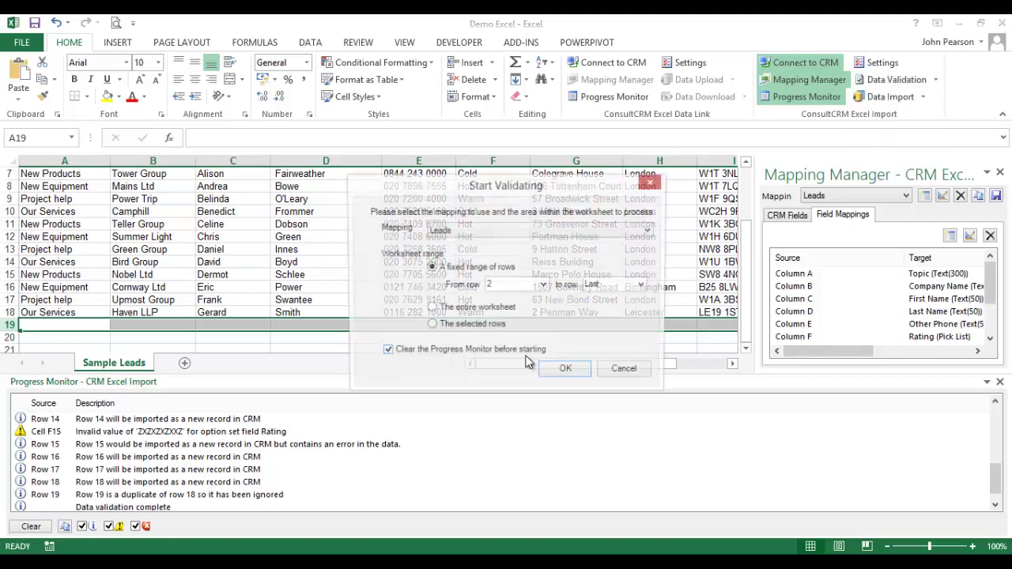
left_click(568, 370)
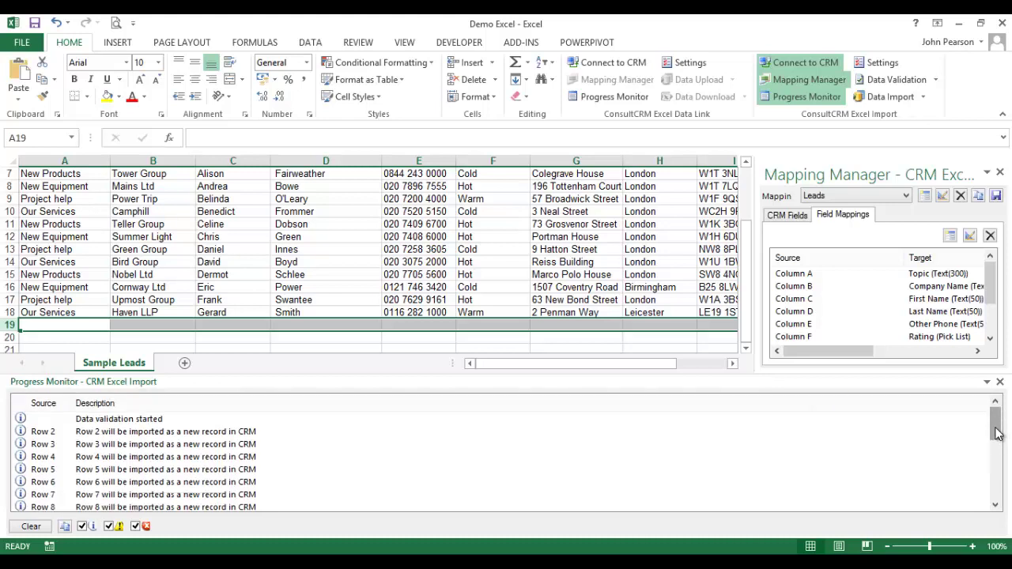
scroll(996, 443, "down", 2)
left_click_drag(996, 443, 1008, 494)
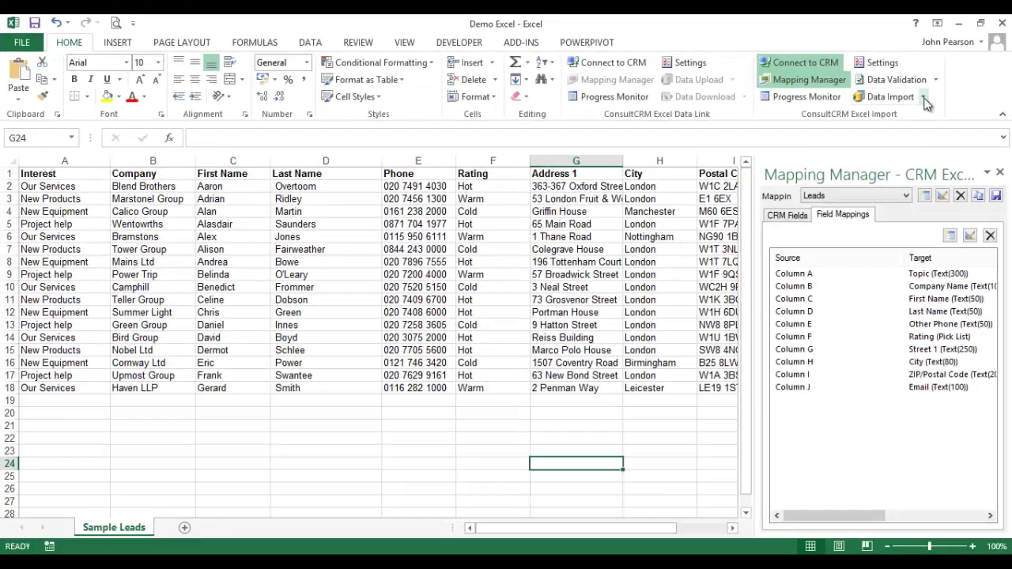
Step: Switch to Microsoft Dynamics CRM in the browser and open the Leads list in the Sales area to check the existing open leads
left_click(923, 97)
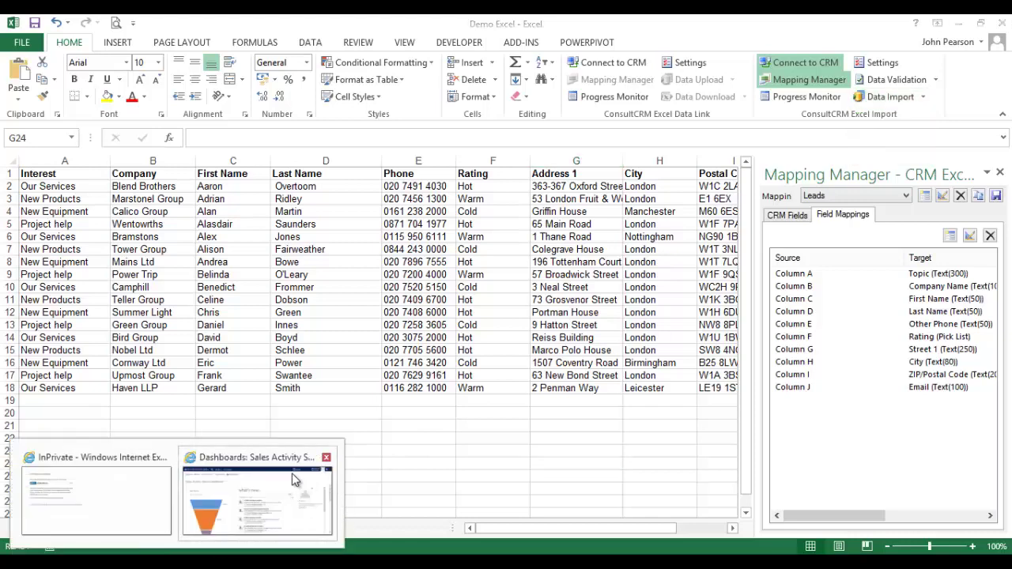
left_click(290, 475)
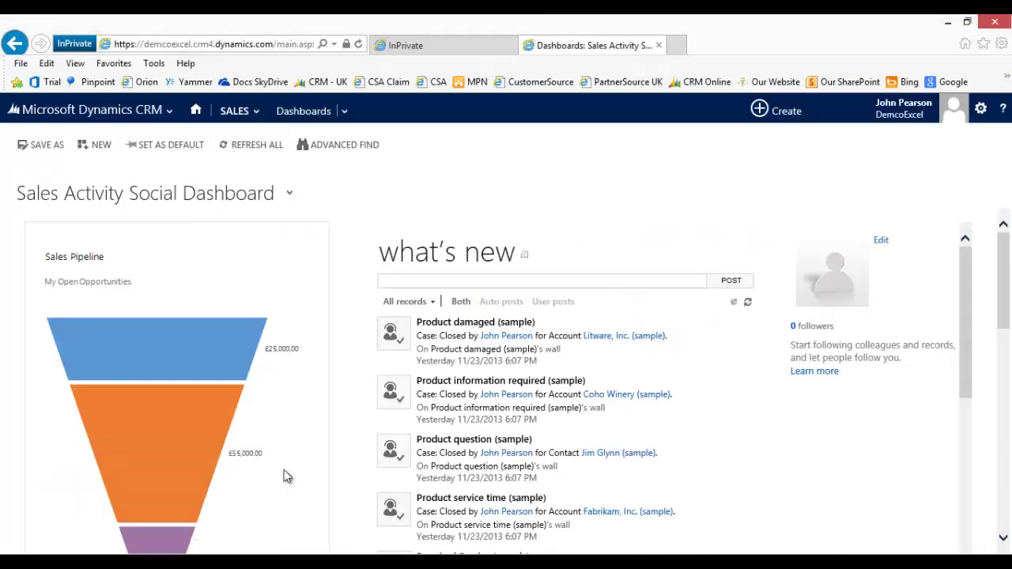
left_click(241, 113)
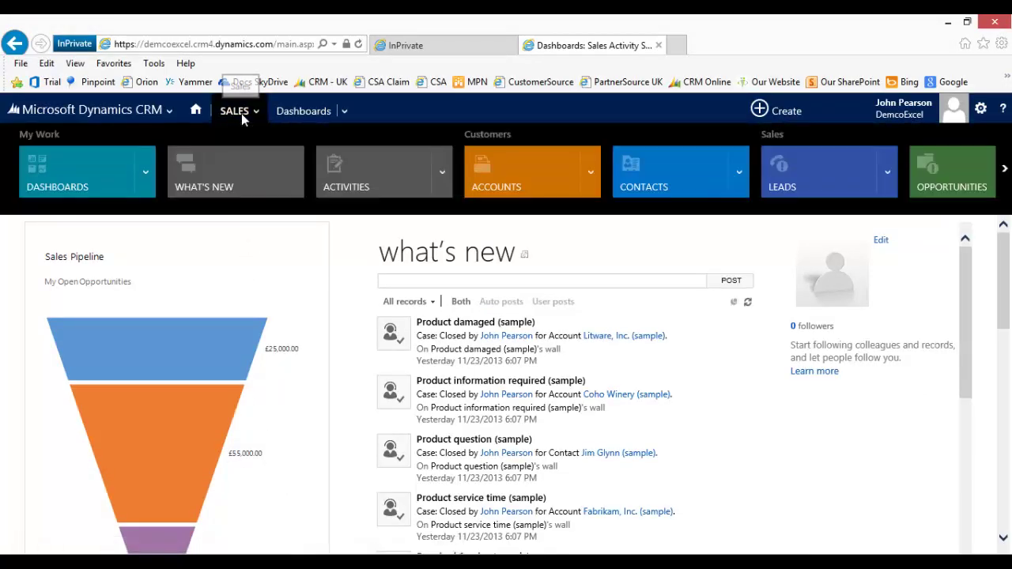
left_click(813, 167)
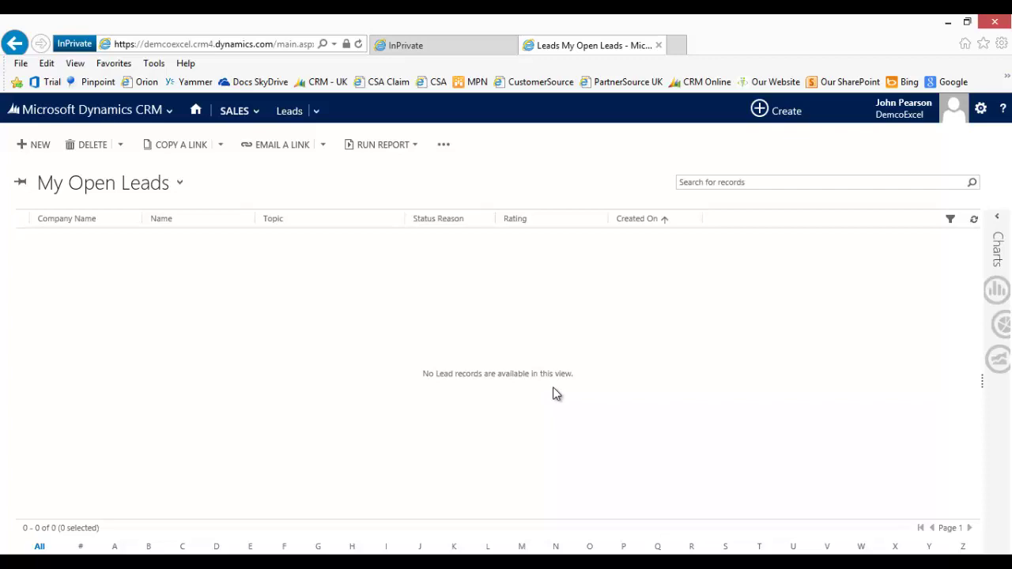
Step: Switch back to Excel, import row 2 to the last row with the Leads mapping, clearing the Progress Monitor first, and refresh CRM's My Open Leads list
left_click(763, 555)
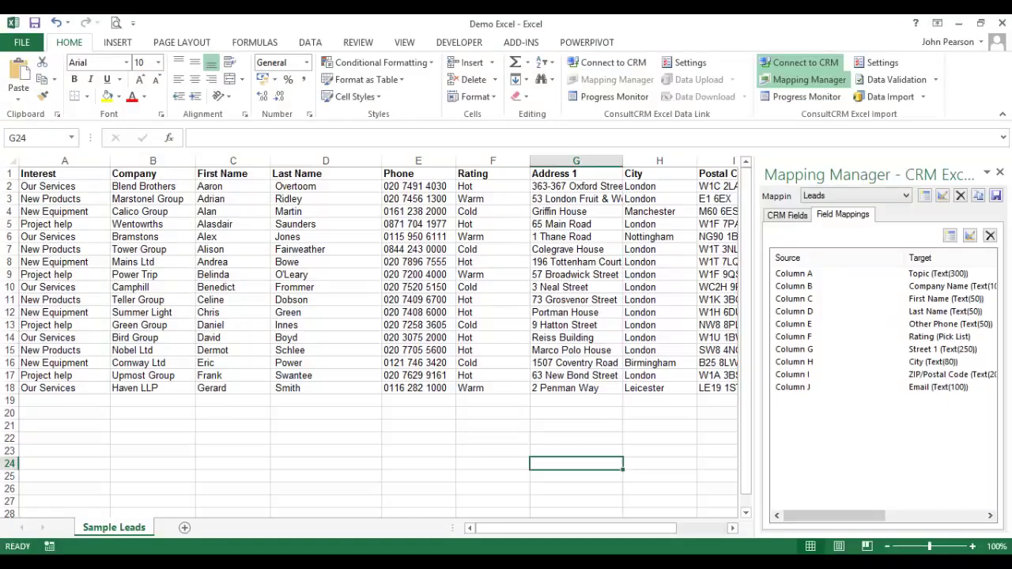
left_click(921, 97)
left_click(884, 116)
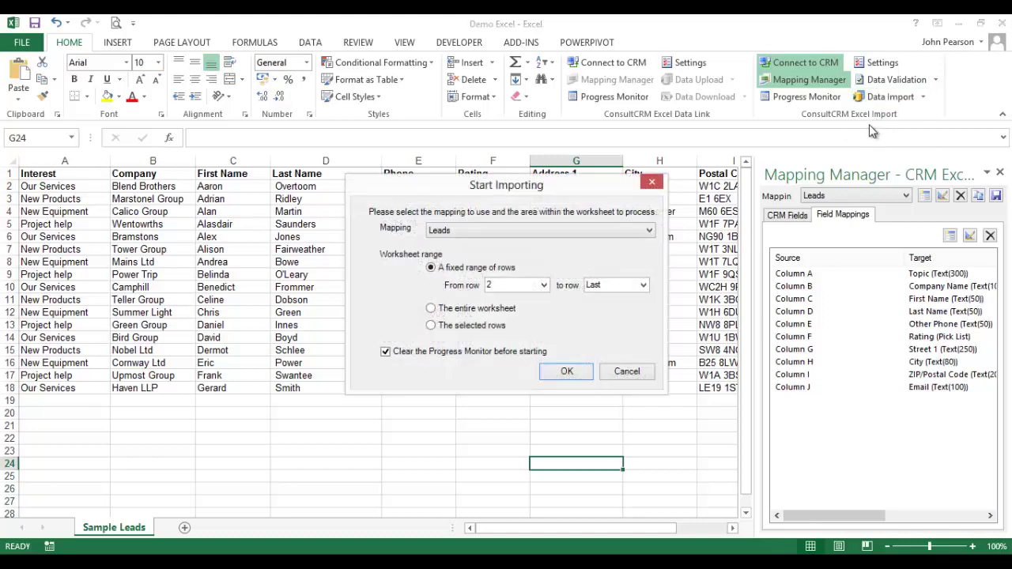
left_click(559, 373)
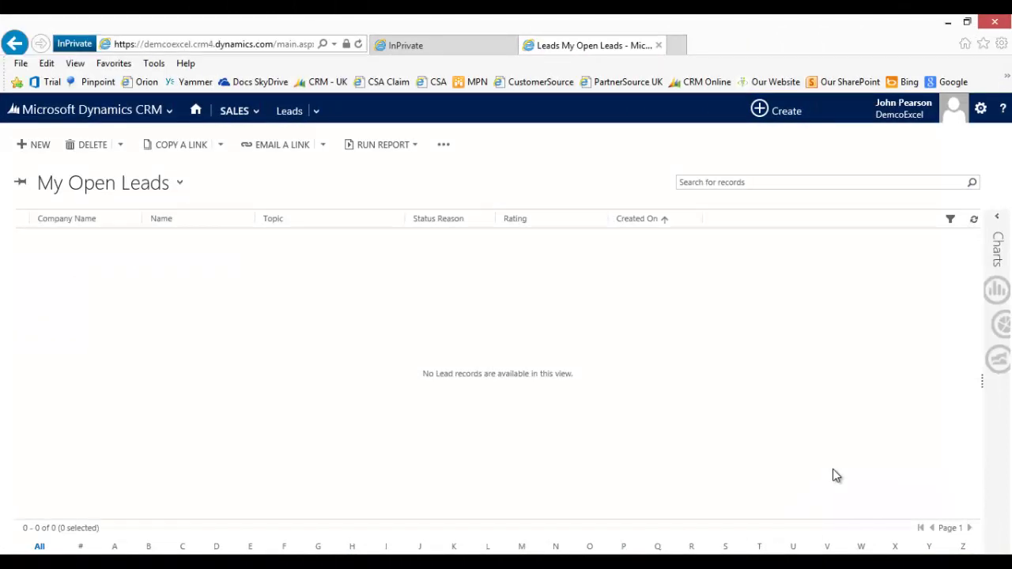
left_click(974, 220)
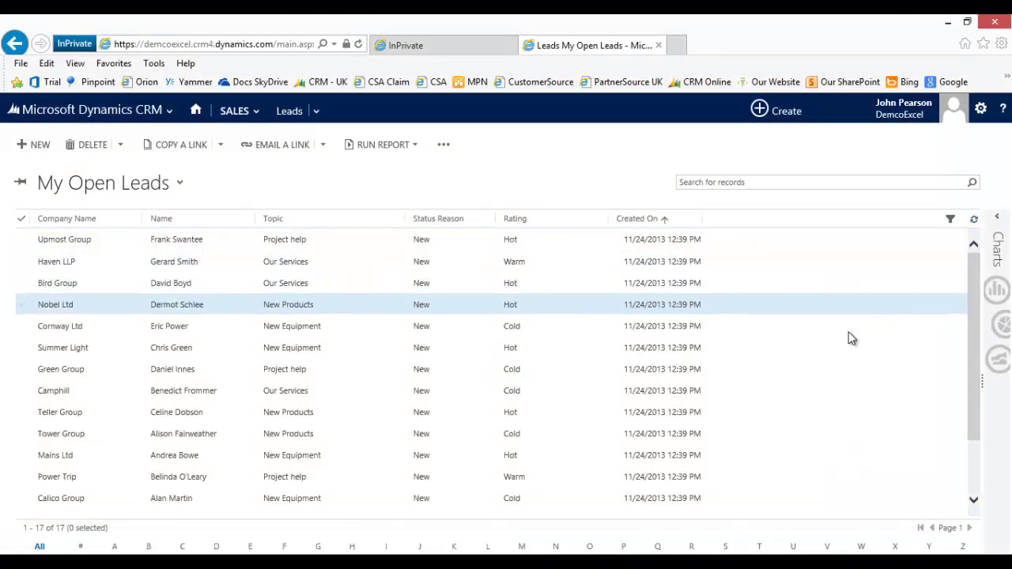